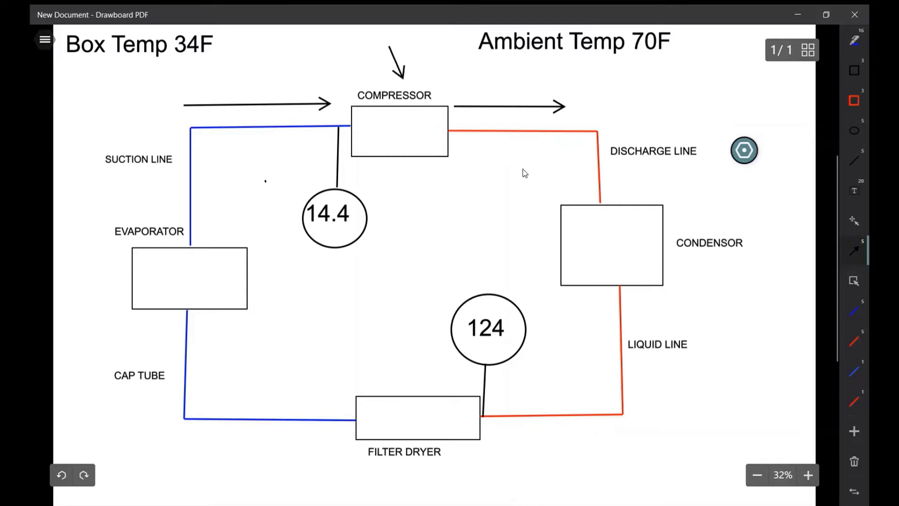
# Draw arrows at the discharge line, condensor, liquid line, filter dryer, cap tube and 124 gauge.
pyautogui.moveTo(496, 201); pyautogui.dragTo(538, 145)
pyautogui.moveTo(728, 175); pyautogui.dragTo(700, 219)
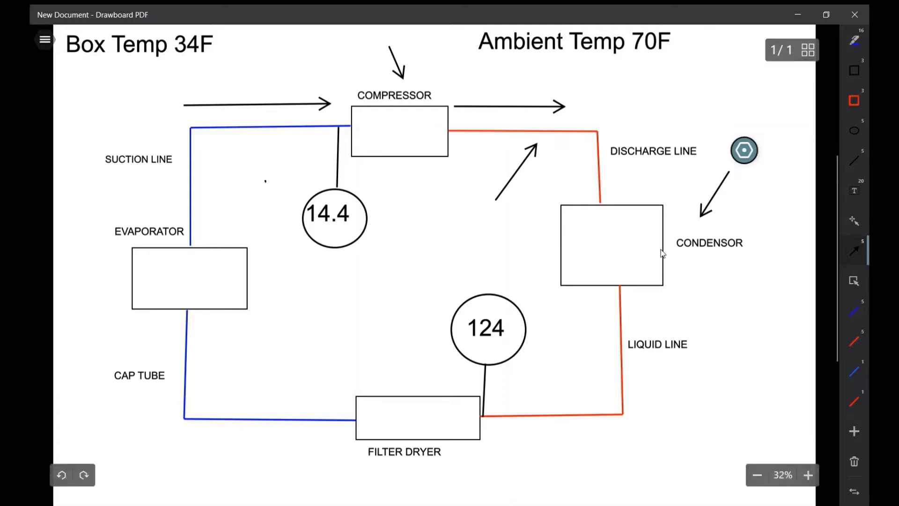
pyautogui.moveTo(736, 297); pyautogui.dragTo(645, 312)
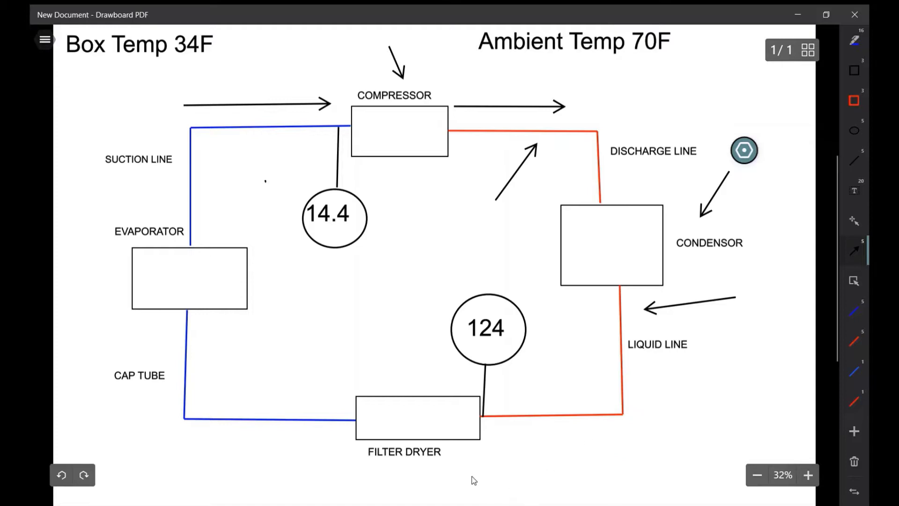
pyautogui.moveTo(428, 470); pyautogui.dragTo(422, 463)
pyautogui.moveTo(111, 362); pyautogui.dragTo(133, 373)
pyautogui.moveTo(350, 413); pyautogui.dragTo(355, 418)
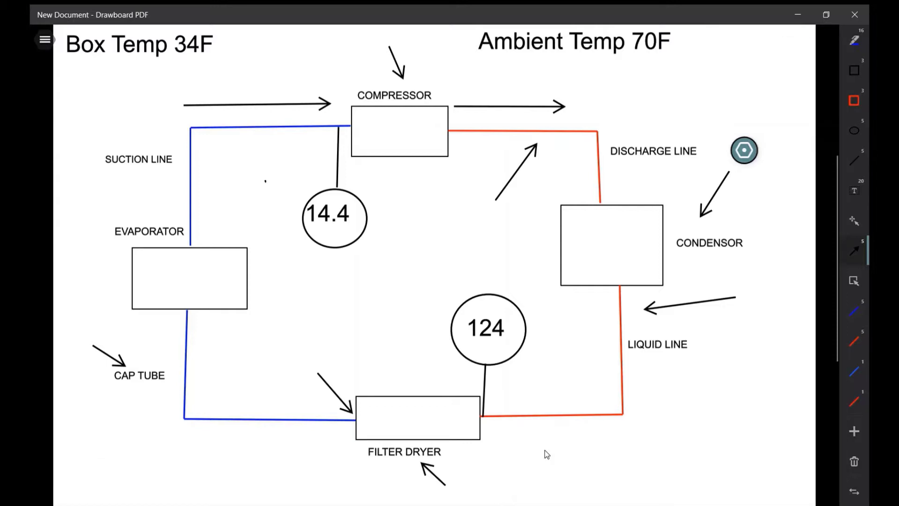
pyautogui.moveTo(560, 393); pyautogui.dragTo(516, 367)
# Draw arrows at the 14.4 gauge and near the SUCTION LINE label.
pyautogui.moveTo(440, 232); pyautogui.dragTo(370, 228)
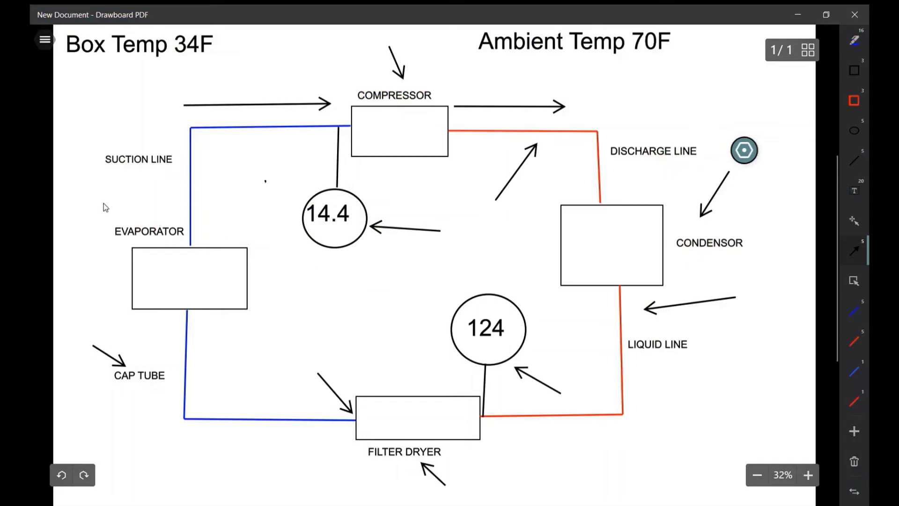
pyautogui.click(84, 181)
pyautogui.moveTo(119, 214); pyautogui.dragTo(125, 219)
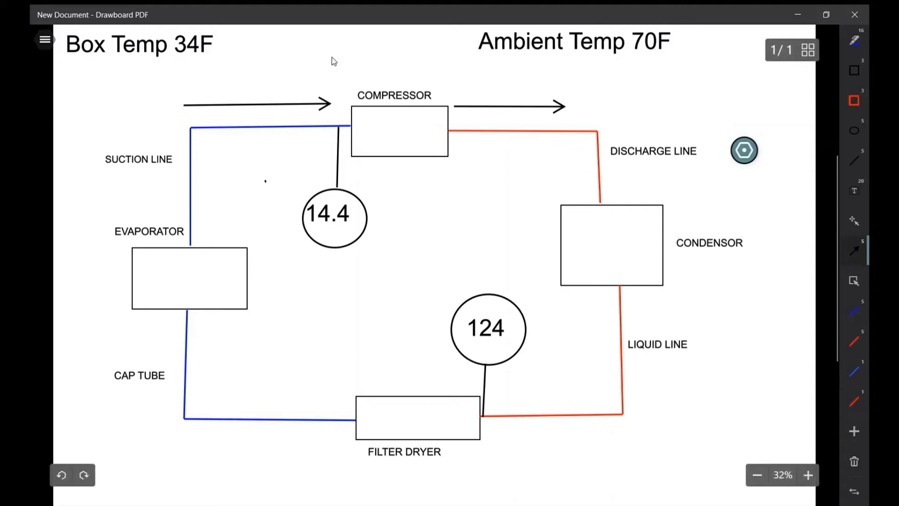
# Draw arrows at Box Temp 34F, the 14.4 gauge, Ambient Temp 70F and the 124 gauge.
pyautogui.moveTo(314, 52); pyautogui.dragTo(229, 46)
pyautogui.moveTo(330, 319)
pyautogui.mouseDown()
pyautogui.moveTo(322, 259)
pyautogui.moveTo(330, 258)
pyautogui.mouseUp()
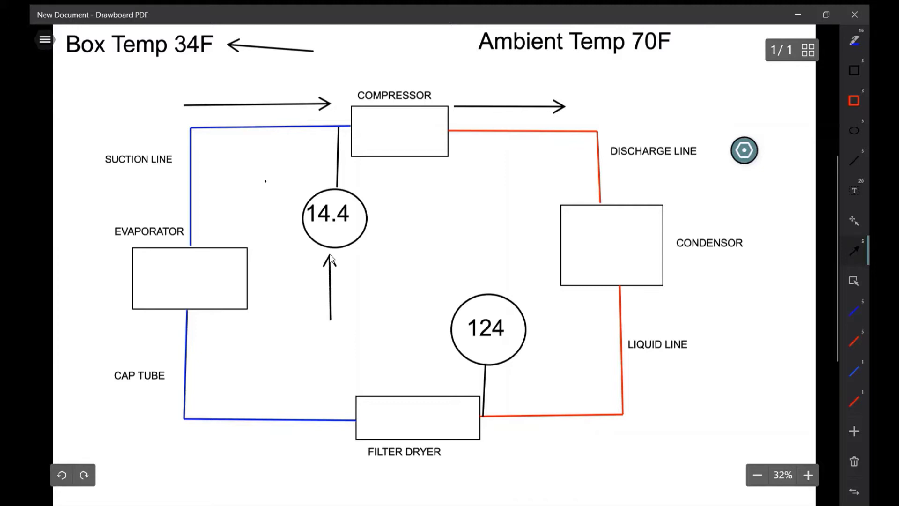
pyautogui.moveTo(650, 121); pyautogui.dragTo(647, 62)
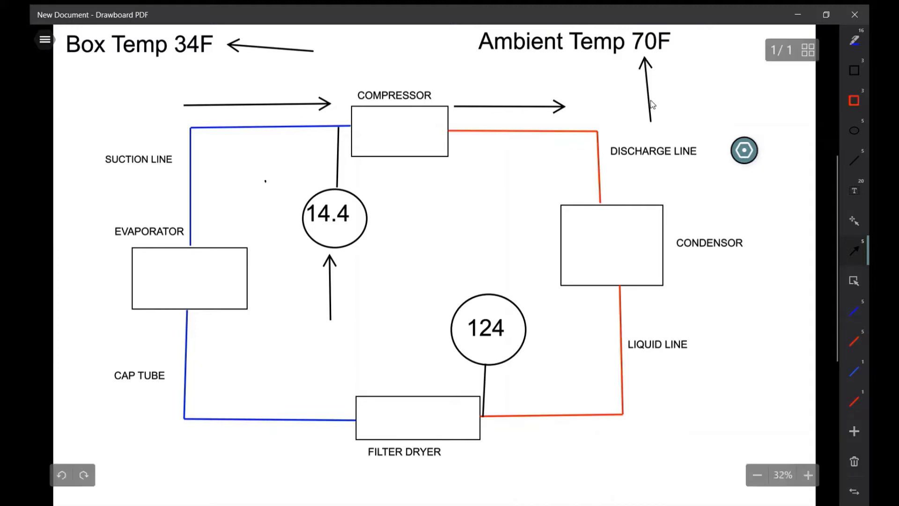
pyautogui.moveTo(478, 248); pyautogui.dragTo(492, 292)
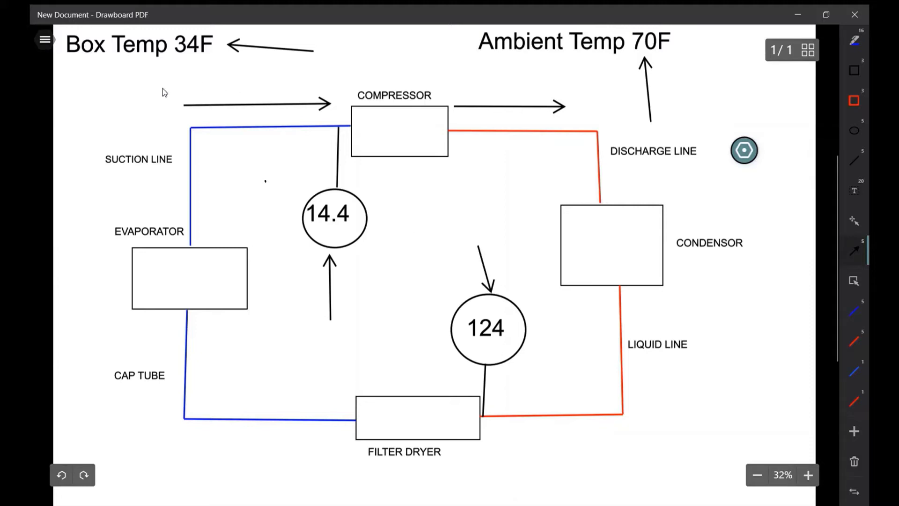
pyautogui.moveTo(161, 99); pyautogui.dragTo(175, 77)
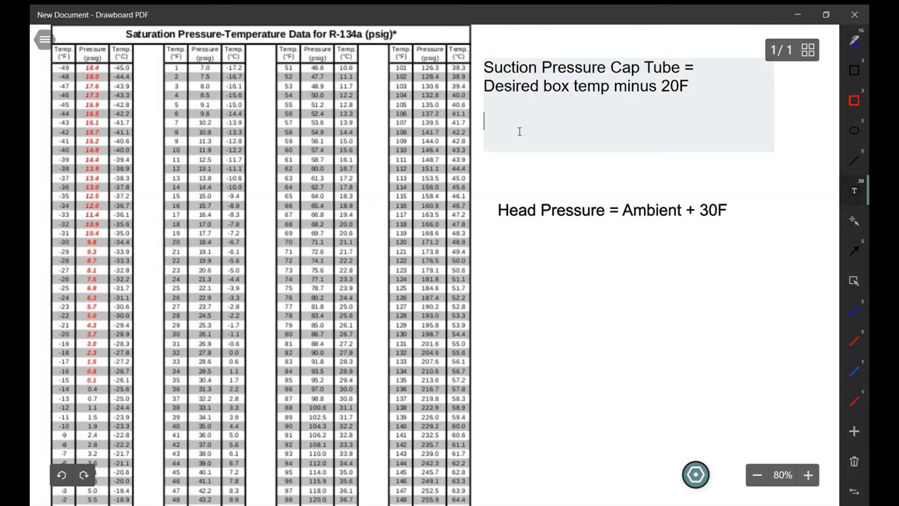
pyautogui.write('34F')
pyautogui.write(' - ')
pyautogui.write('20F')
pyautogui.write(' = 14F')
# Write the calculation 34F - 20F = 14F under the suction pressure cap tube note.
pyautogui.click(557, 125)
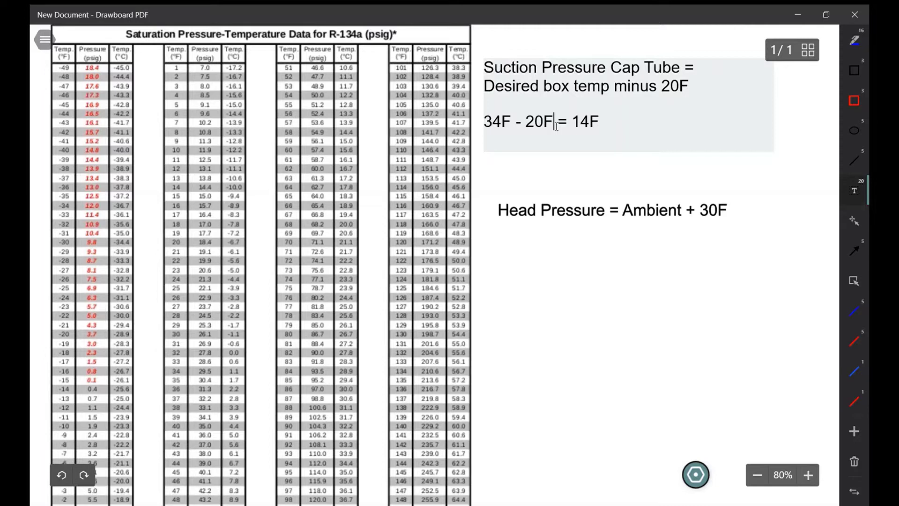
pyautogui.click(615, 125)
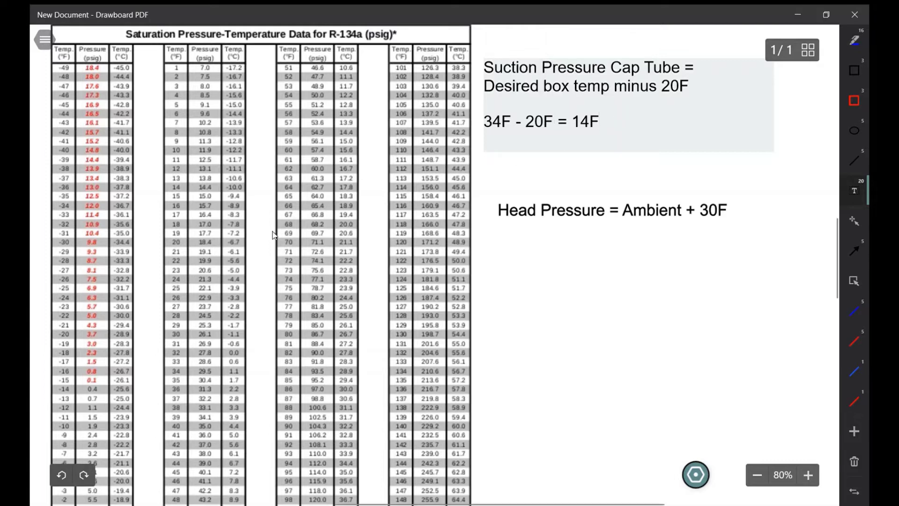
pyautogui.scroll(3, 220, 188)
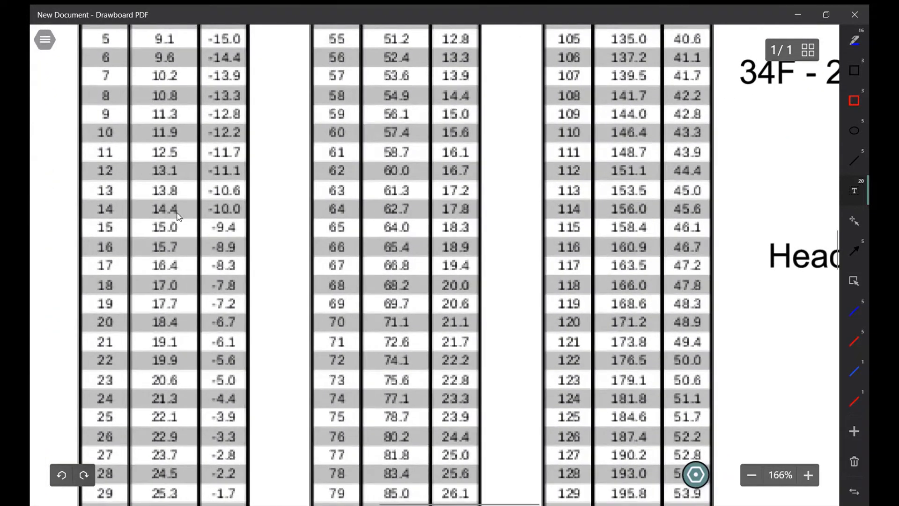
pyautogui.scroll(-3, 283, 220)
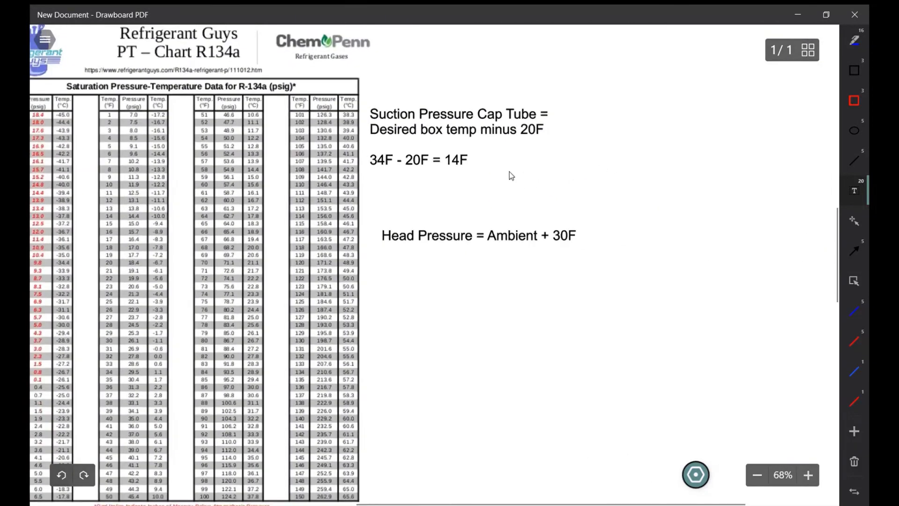
# Start a new line under the suction calculation and fix its pressure digits and PSI unit.
pyautogui.click(511, 176)
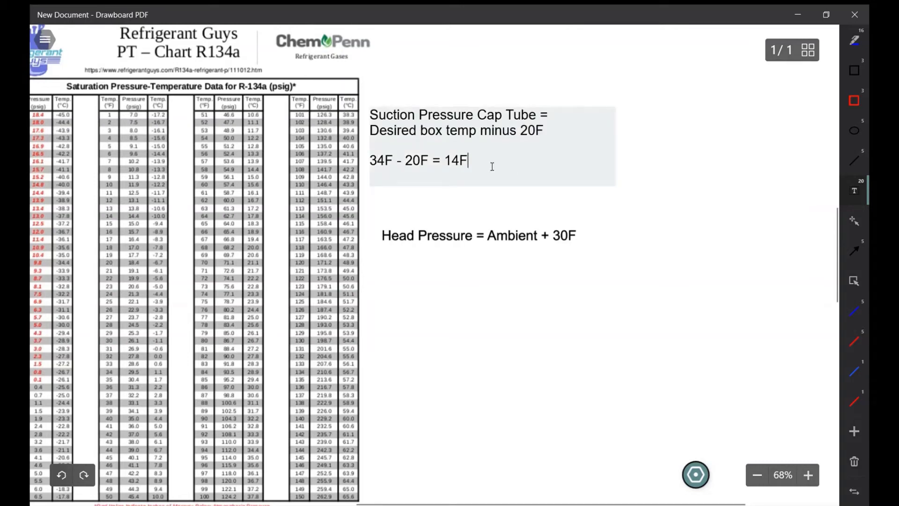
pyautogui.press('Return')
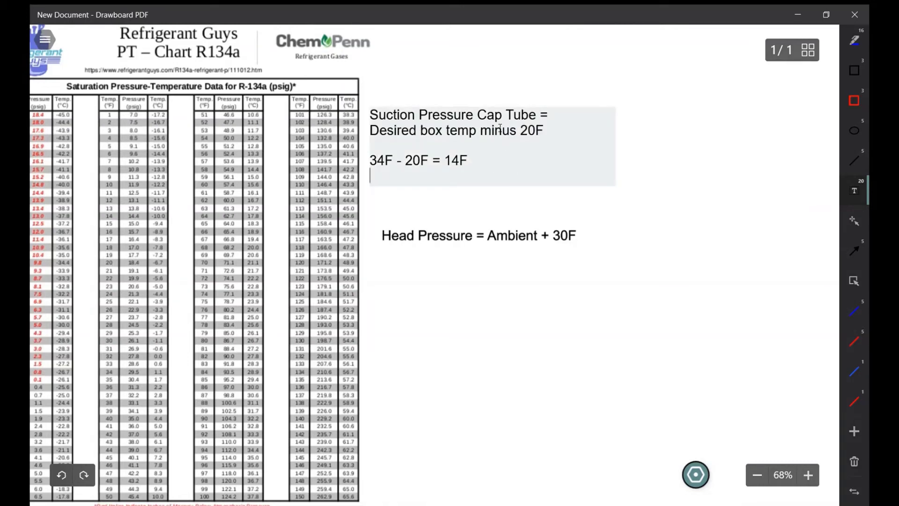
pyautogui.write('14F')
pyautogui.write('= 1.4')
pyautogui.press('BackSpace')
pyautogui.press('BackSpace')
pyautogui.write('4.4 psi')
pyautogui.press('BackSpace')
pyautogui.press('BackSpace')
pyautogui.press('BackSpace')
pyautogui.write('PSI')
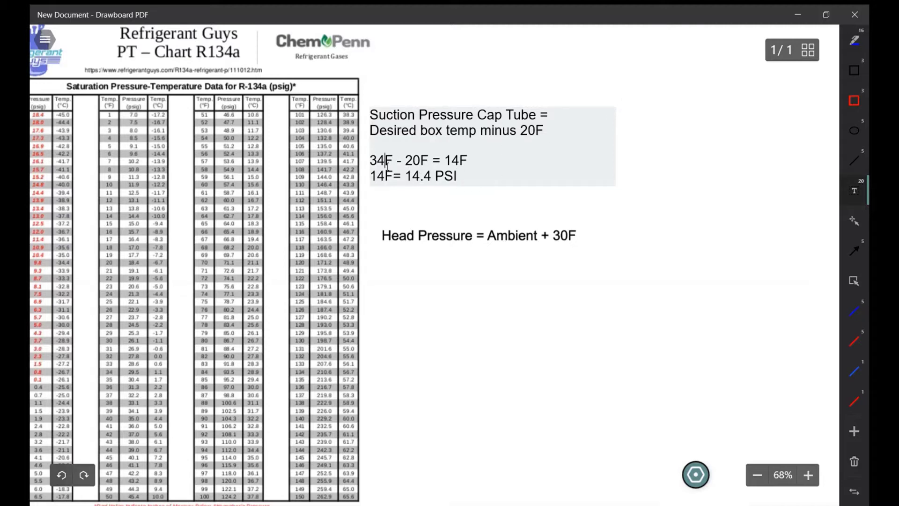
# Change the suction example's temperatures to give a 16F result, removing the 14.4 pressure.
pyautogui.click(386, 162)
pyautogui.press('BackSpace')
pyautogui.write('6')
pyautogui.press('BackSpace')
pyautogui.write('6')
pyautogui.click(390, 182)
pyautogui.press('BackSpace')
pyautogui.write('6')
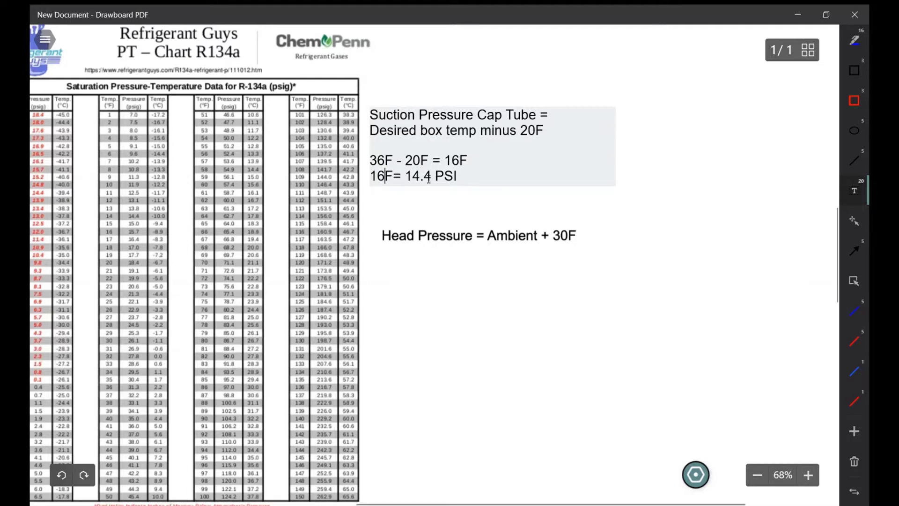
pyautogui.press('BackSpace')
pyautogui.press('BackSpace')
pyautogui.press('BackSpace')
pyautogui.write('5.7')
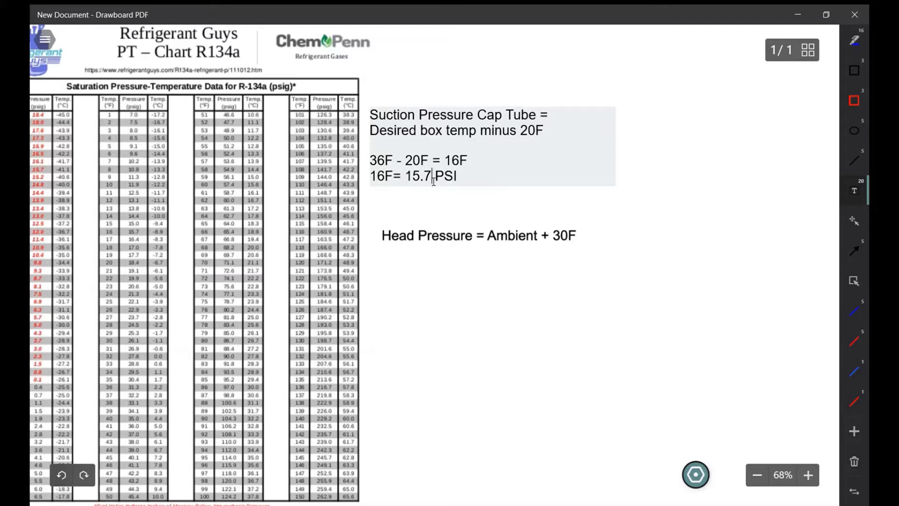
# Replace 15.7, the 16F values and 36F so the example reads 44F - 20F = 24F, 24F = 21.3 PSI.
pyautogui.click(492, 185)
pyautogui.click(432, 181)
pyautogui.press('BackSpace')
pyautogui.press('BackSpace')
pyautogui.press('BackSpace')
pyautogui.press('BackSpace')
pyautogui.write('21.3')
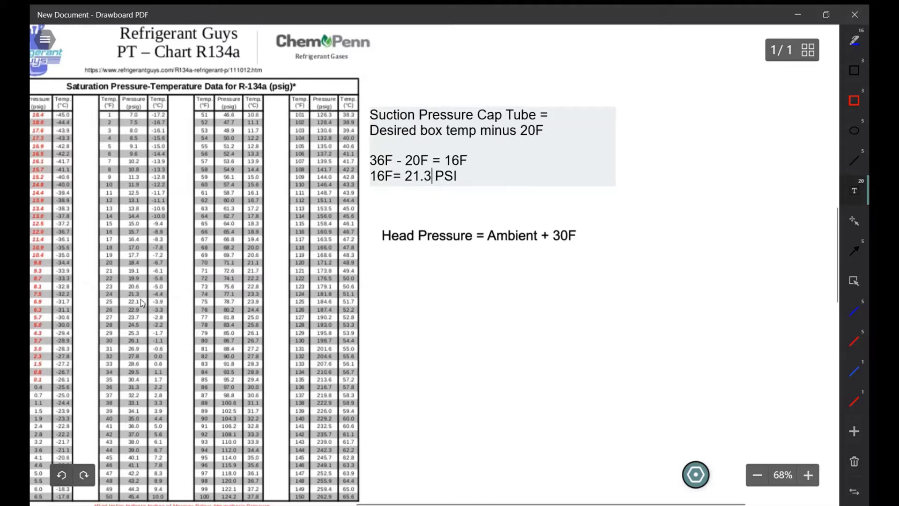
pyautogui.click(387, 184)
pyautogui.press('BackSpace')
pyautogui.press('BackSpace')
pyautogui.write('24')
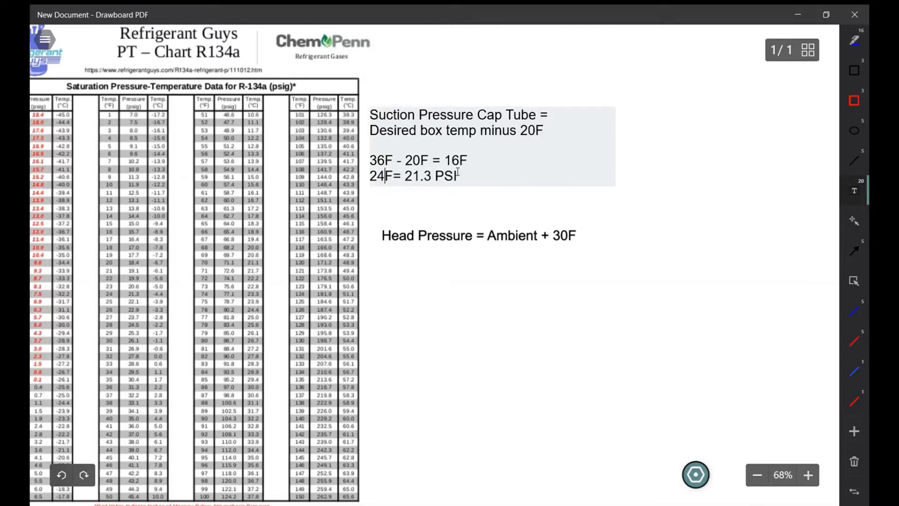
pyautogui.press('BackSpace')
pyautogui.press('BackSpace')
pyautogui.write('24')
pyautogui.click(385, 164)
pyautogui.press('BackSpace')
pyautogui.press('BackSpace')
pyautogui.write('44')
pyautogui.click(495, 182)
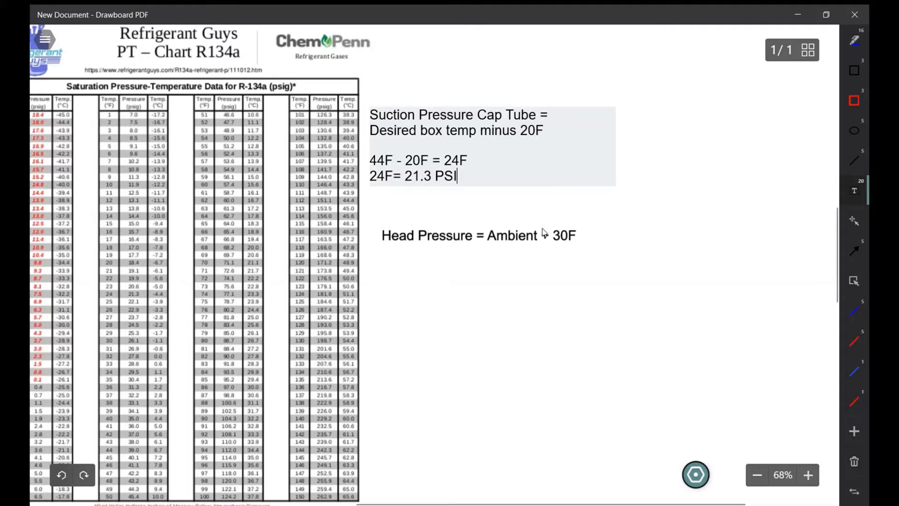
# Type 70F + 30F= 100F under the head pressure formula and begin a 100F line.
pyautogui.click(459, 279)
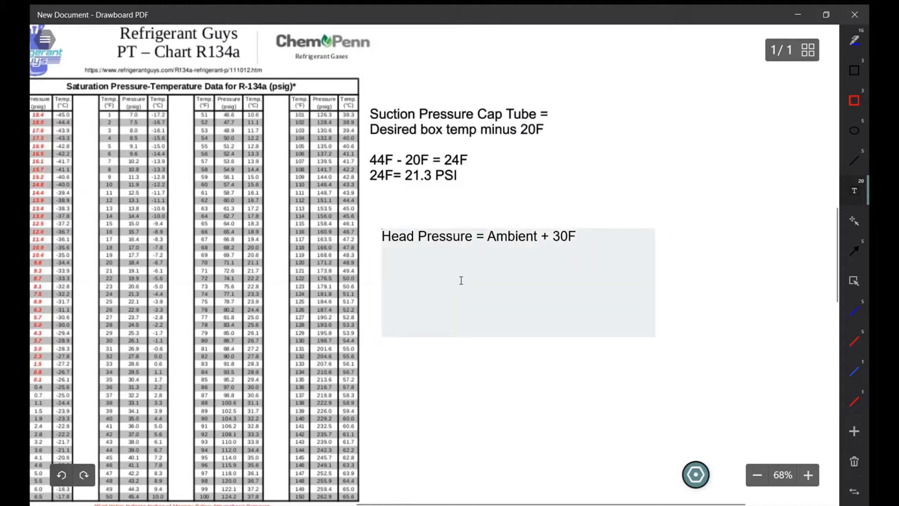
pyautogui.click(435, 270)
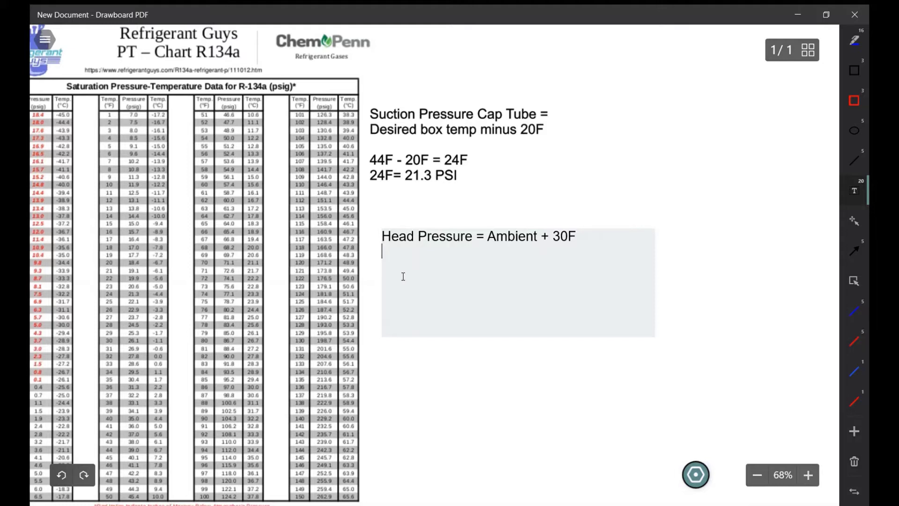
pyautogui.press('Return')
pyautogui.write('70F ')
pyautogui.write('+ 30F-')
pyautogui.press('BackSpace')
pyautogui.write('= ')
pyautogui.write('100F')
pyautogui.press('Return')
pyautogui.press('Return')
pyautogui.write('100f=')
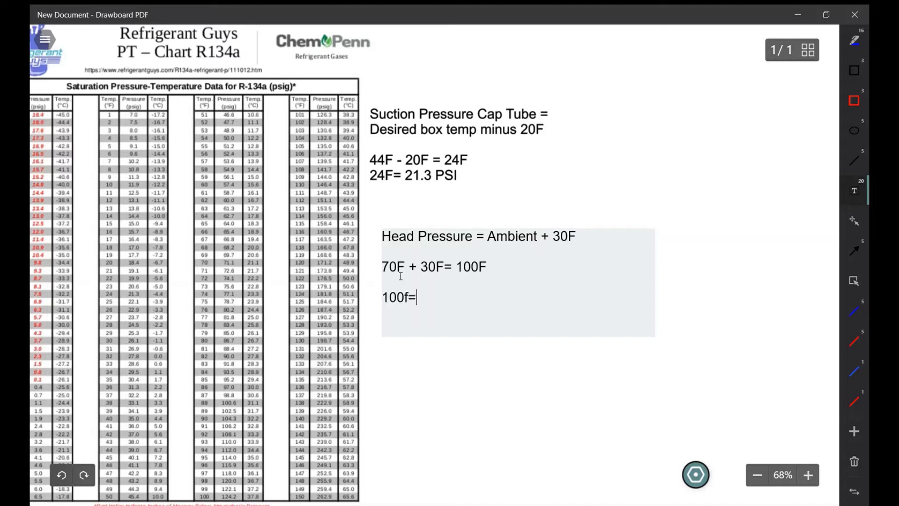
pyautogui.press('BackSpace')
pyautogui.press('BackSpace')
pyautogui.write('F')
pyautogui.write('=')
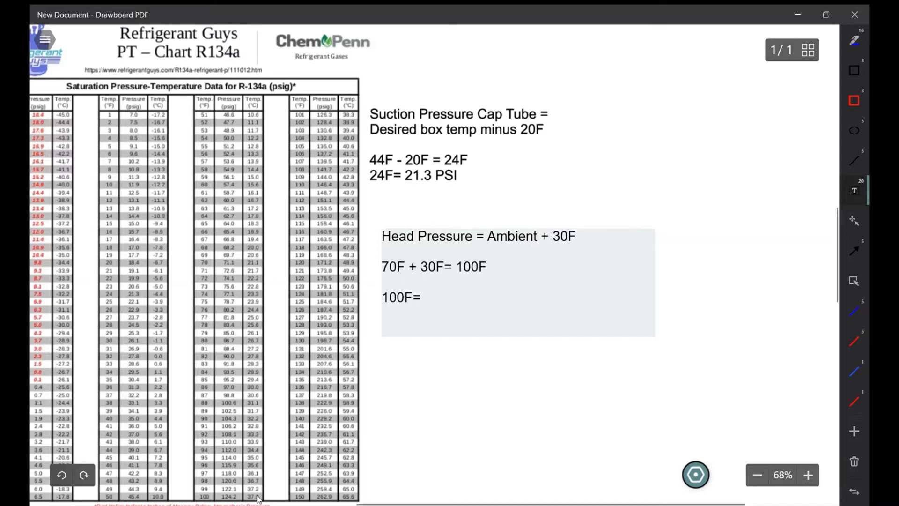
pyautogui.write(' 124.2')
# Rework the head example's 70F, both 100F values and the 124.2 pressure.
pyautogui.click(393, 273)
pyautogui.press('BackSpace')
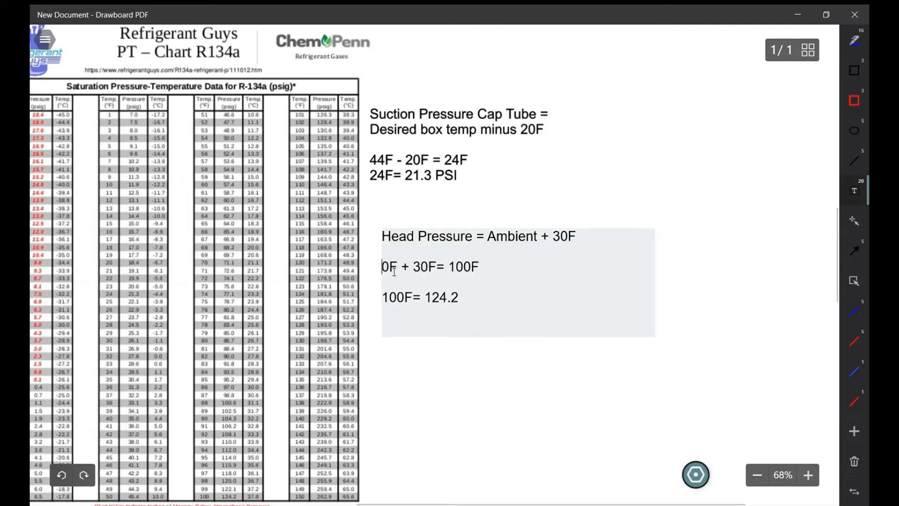
pyautogui.write('8')
pyautogui.click(471, 267)
pyautogui.press('BackSpace')
pyautogui.write('1')
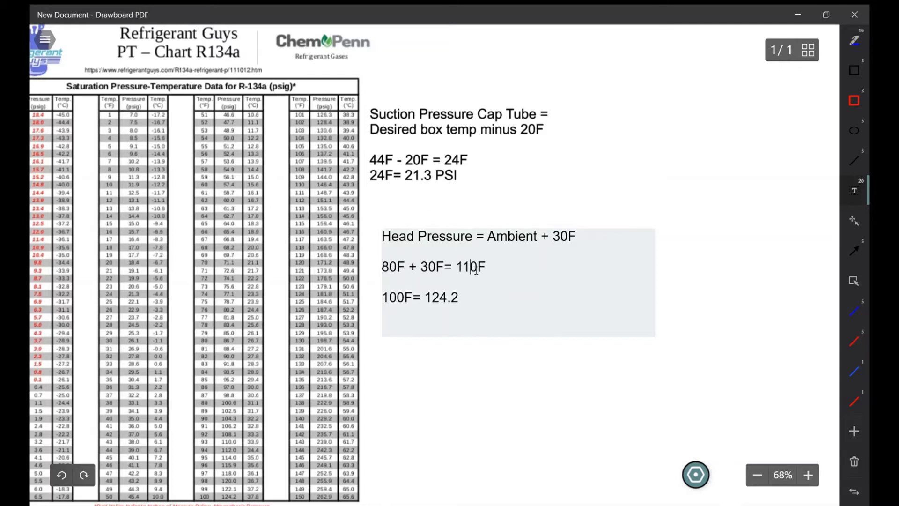
pyautogui.click(398, 297)
pyautogui.press('BackSpace')
pyautogui.write('1')
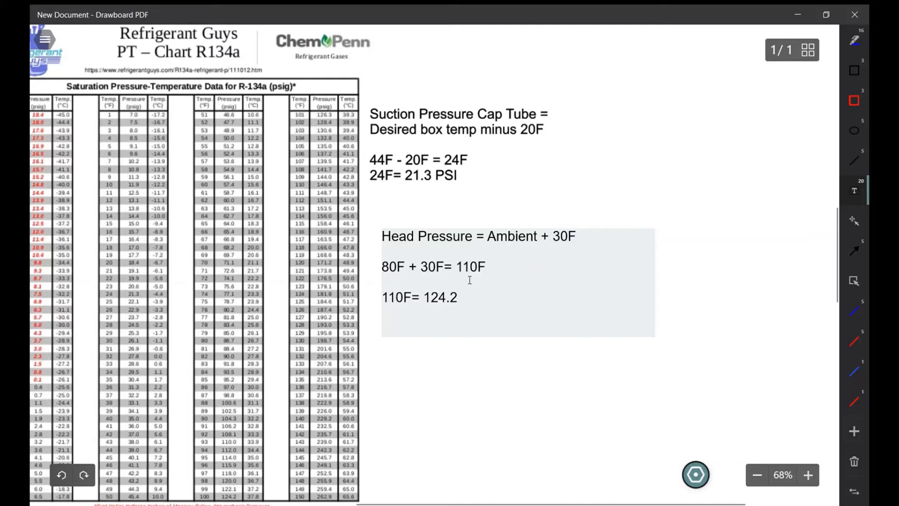
pyautogui.click(474, 300)
pyautogui.press('BackSpace')
pyautogui.press('BackSpace')
pyautogui.press('BackSpace')
pyautogui.press('BackSpace')
pyautogui.write('58.4PSI')
# Change both 110F values and the 80F ambient so the example uses 85F.
pyautogui.click(404, 301)
pyautogui.press('Right')
pyautogui.press('BackSpace')
pyautogui.write('5')
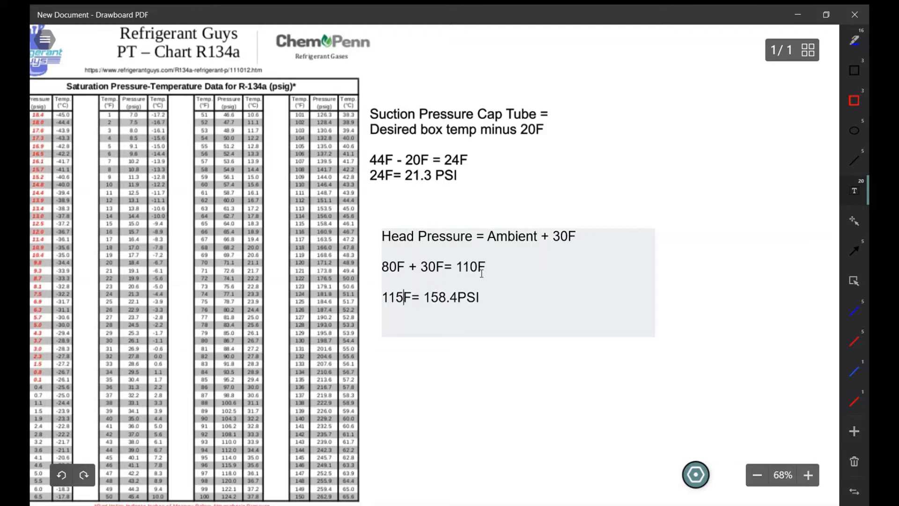
pyautogui.click(480, 270)
pyautogui.press('BackSpace')
pyautogui.write('5')
pyautogui.click(398, 269)
pyautogui.press('BackSpace')
pyautogui.write('5')
# Add a line reading 124.4 PSI = 70F Ambient below 158.4PSI, then select 85F.
pyautogui.click(543, 297)
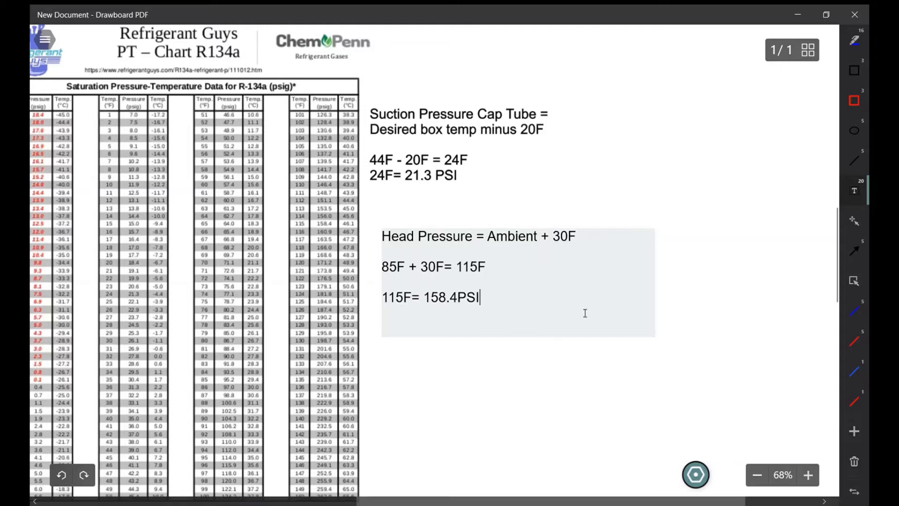
pyautogui.press('Return')
pyautogui.press('Return')
pyautogui.write('12')
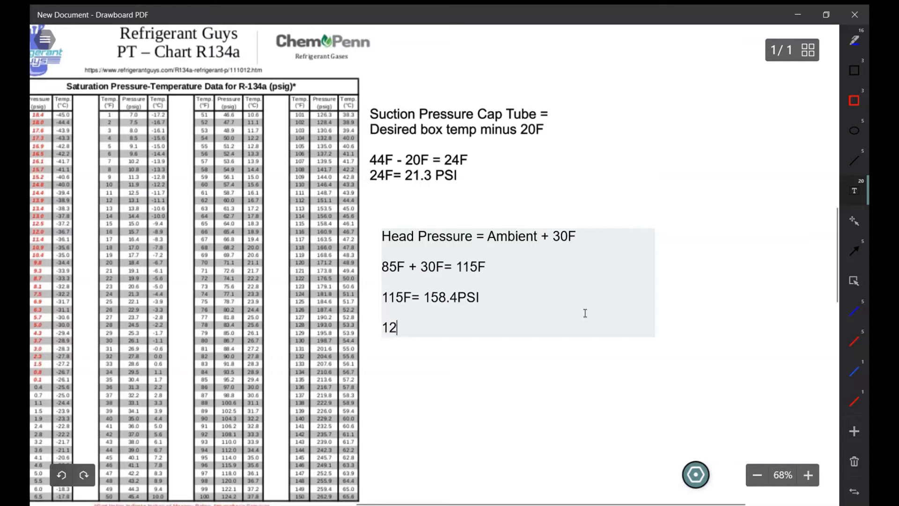
pyautogui.write('4.4psi')
pyautogui.press('BackSpace')
pyautogui.press('BackSpace')
pyautogui.press('BackSpace')
pyautogui.write('p')
pyautogui.press('BackSpace')
pyautogui.write('PSO')
pyautogui.press('BackSpace')
pyautogui.write('I ')
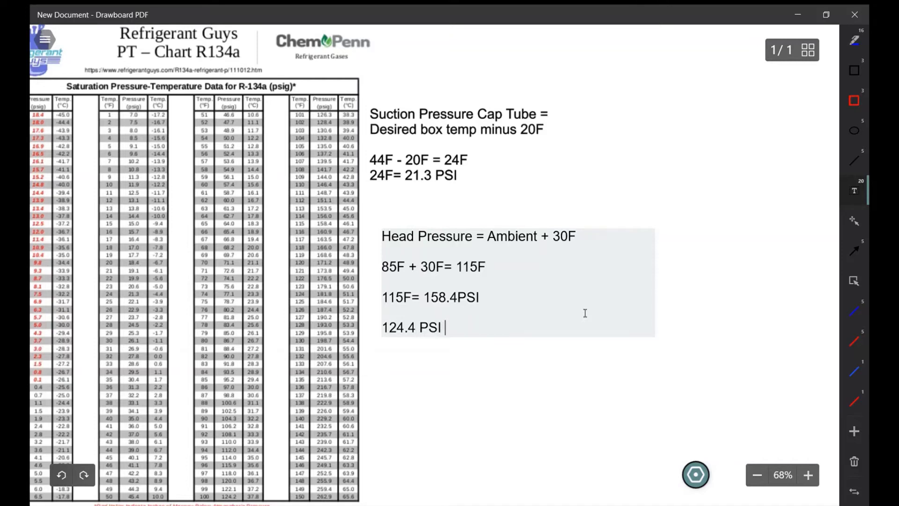
pyautogui.write('= 70f')
pyautogui.press('BackSpace')
pyautogui.write('f')
pyautogui.press('BackSpace')
pyautogui.write('F Ab')
pyautogui.press('BackSpace')
pyautogui.write('mbient')
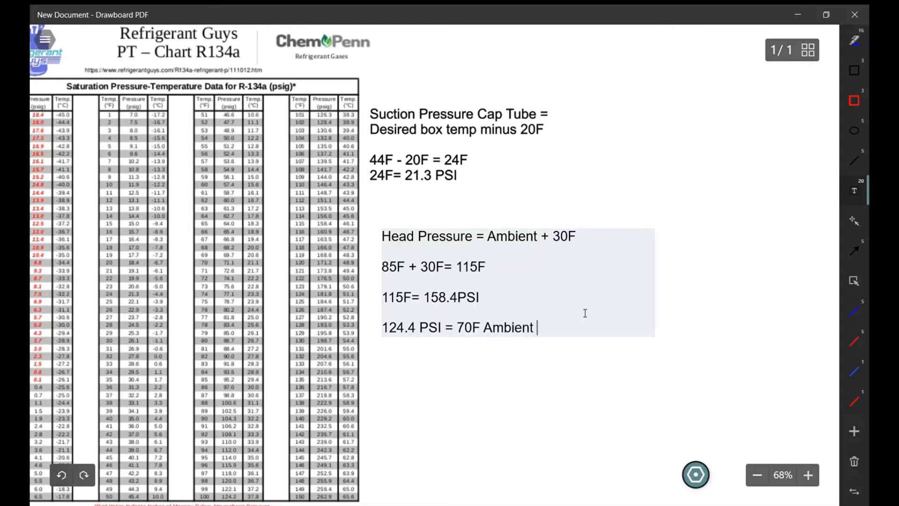
pyautogui.click(406, 270)
pyautogui.moveTo(406, 270); pyautogui.dragTo(373, 279)
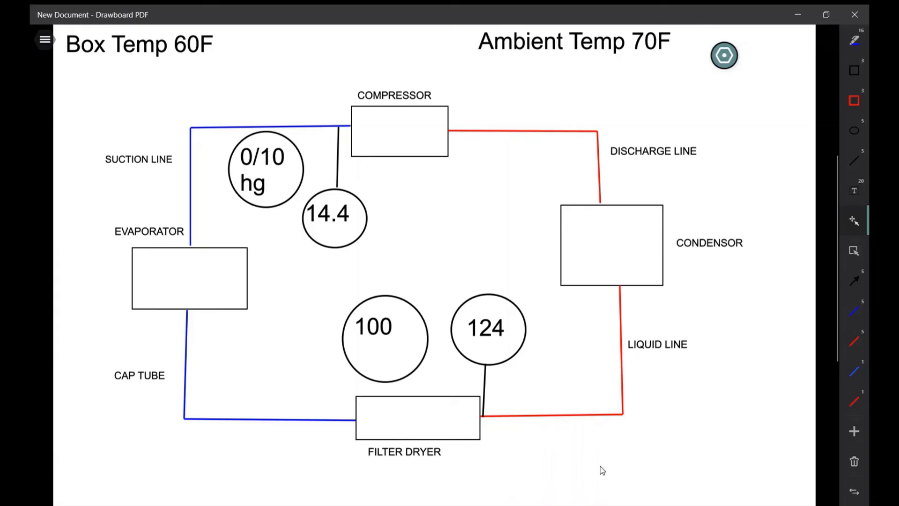
# Box 60F, the 0/10 hg circle and the 100 circle using the red rectangle tool.
pyautogui.click(854, 100)
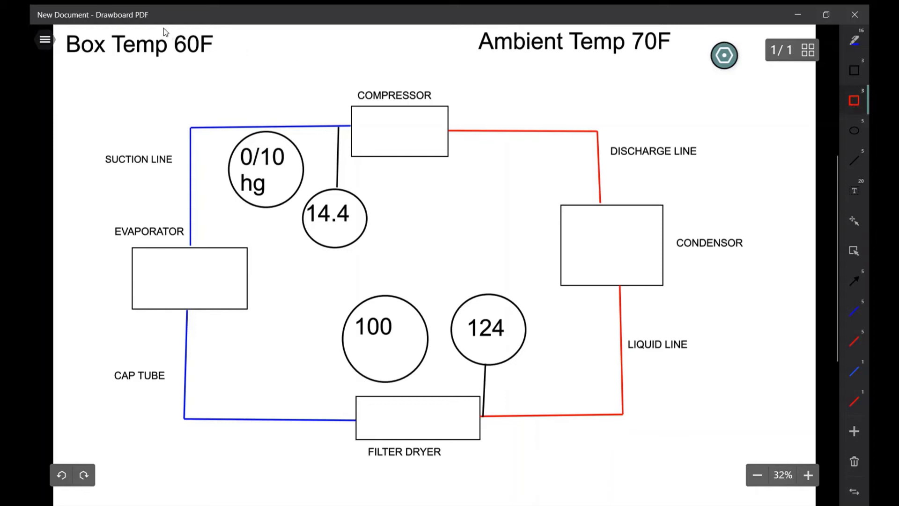
pyautogui.moveTo(164, 29); pyautogui.dragTo(232, 64)
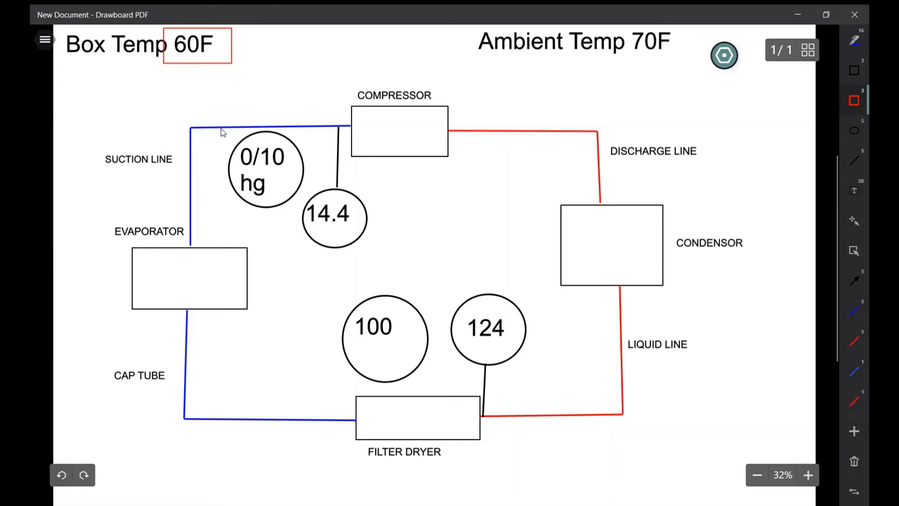
pyautogui.moveTo(221, 130); pyautogui.dragTo(305, 216)
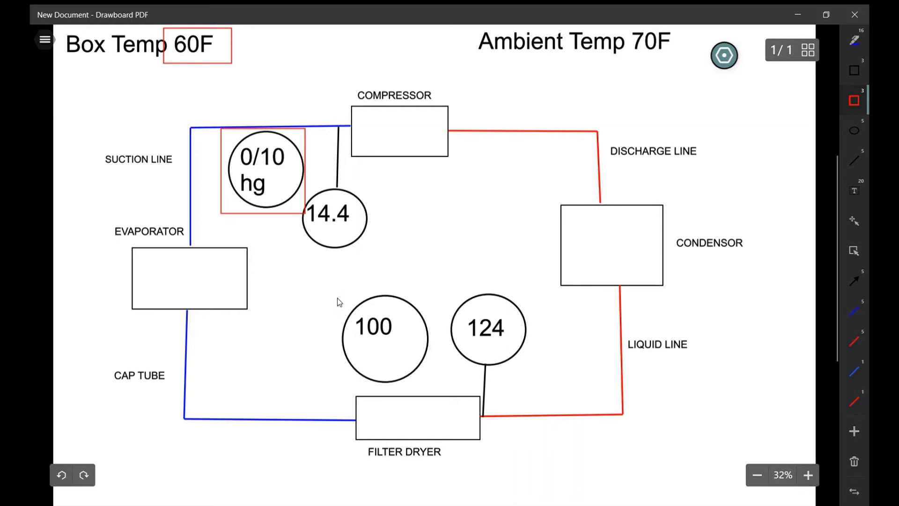
pyautogui.moveTo(338, 297); pyautogui.dragTo(426, 372)
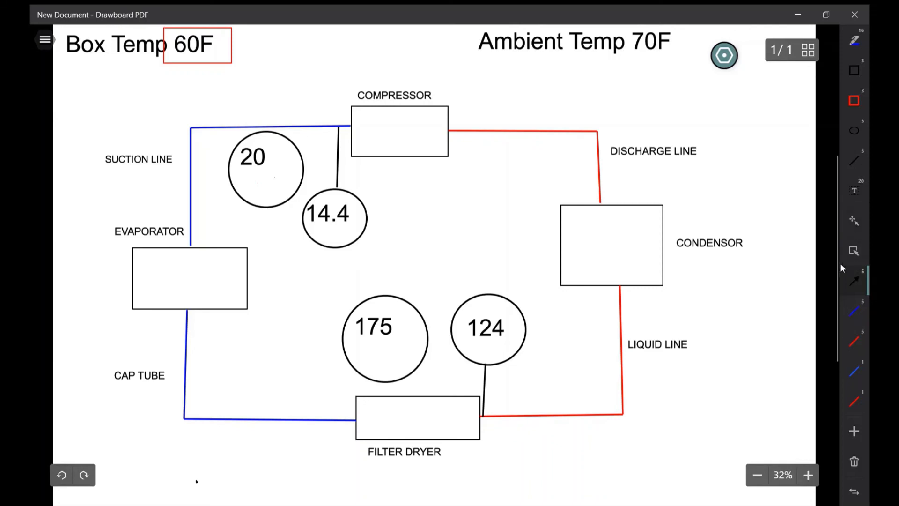
pyautogui.moveTo(224, 105); pyautogui.dragTo(243, 125)
pyautogui.moveTo(267, 342); pyautogui.dragTo(347, 331)
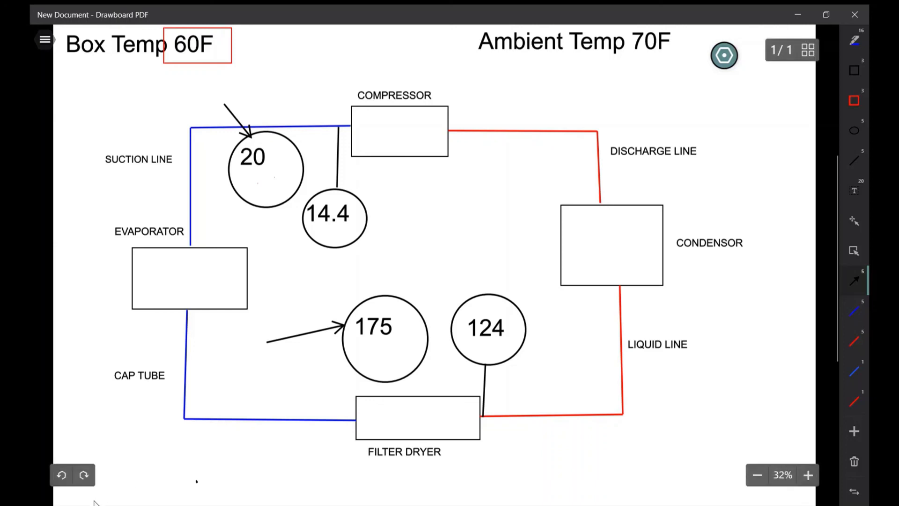
pyautogui.click(62, 477)
pyautogui.click(62, 477)
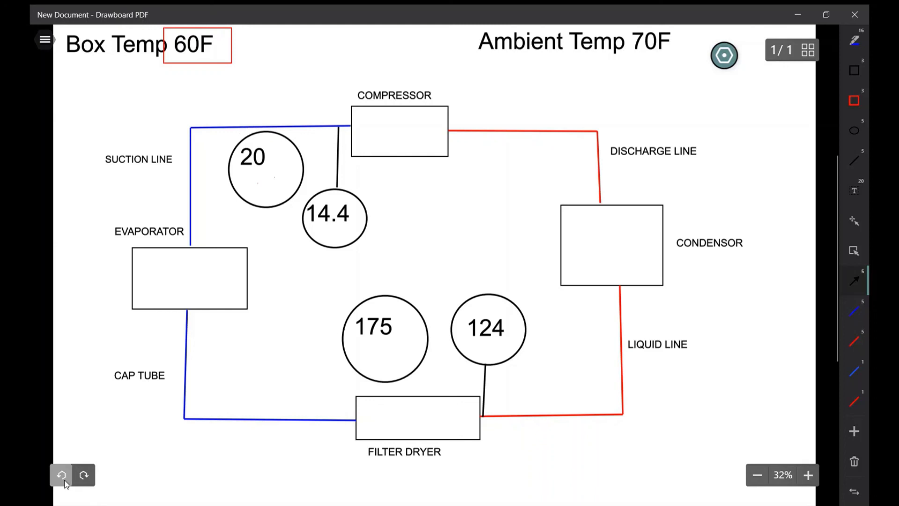
pyautogui.click(63, 478)
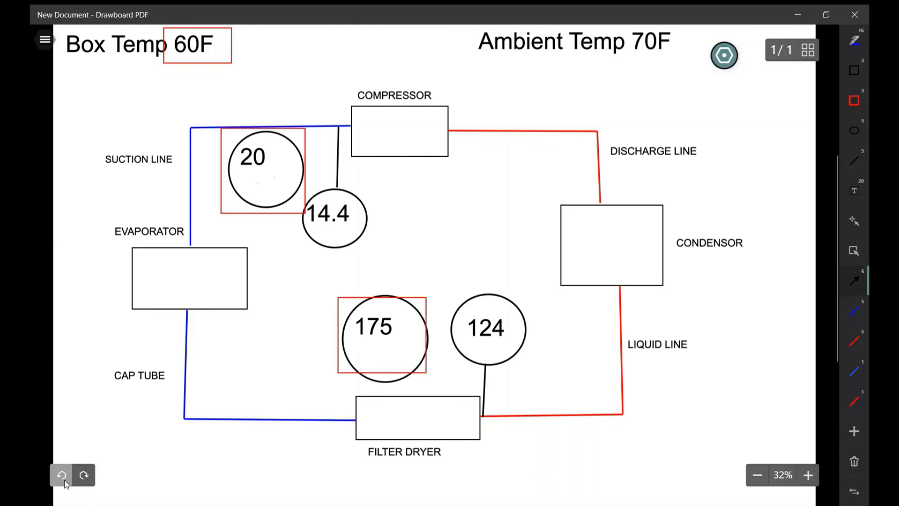
pyautogui.click(84, 475)
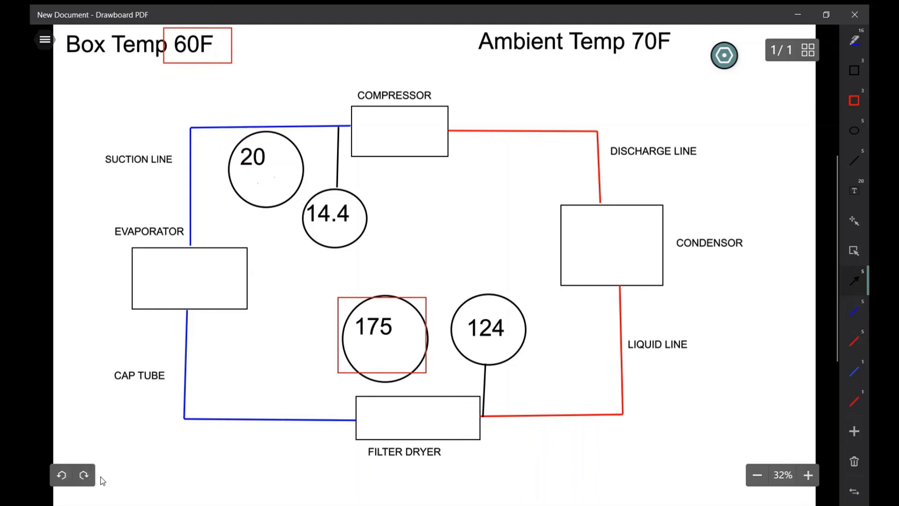
pyautogui.click(83, 475)
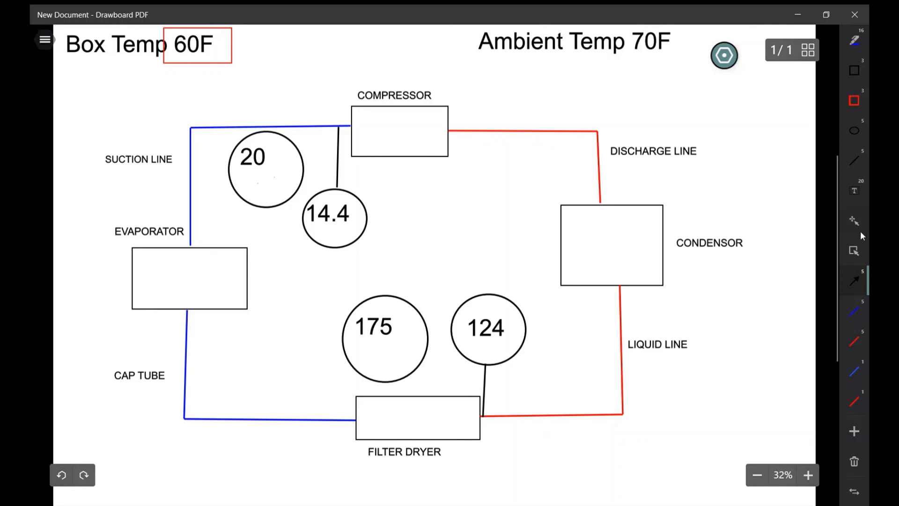
# Change the suction gauge reading from 20 to 55.
pyautogui.click(848, 224)
pyautogui.click(250, 158)
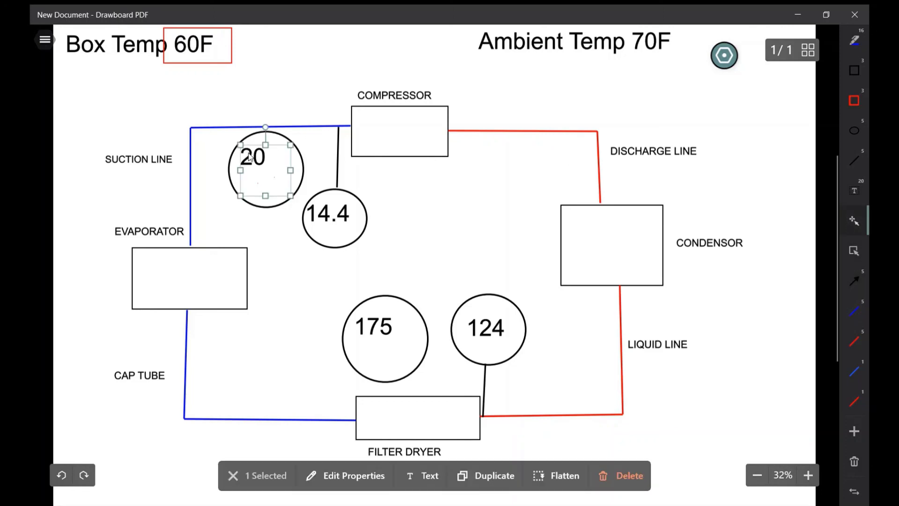
pyautogui.click(262, 164)
pyautogui.click(272, 166)
pyautogui.press('BackSpace')
pyautogui.press('BackSpace')
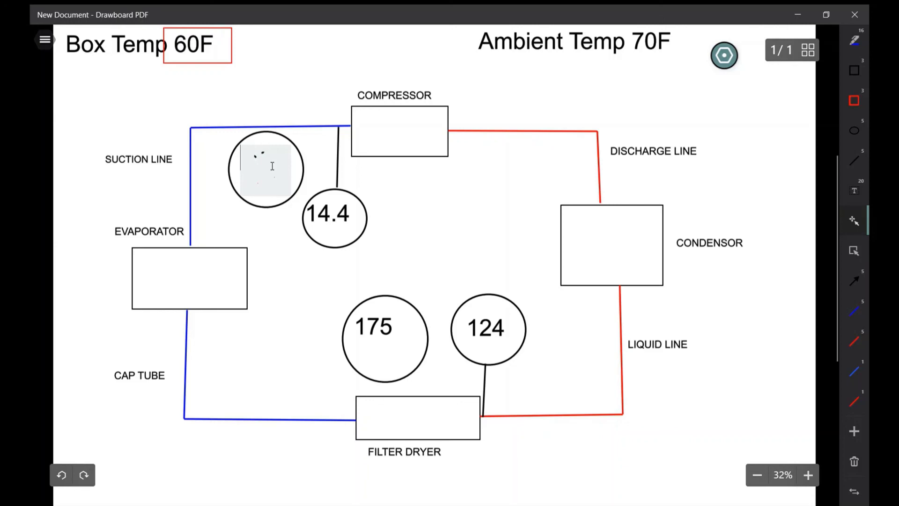
pyautogui.write('55')
# Change the lower gauge reading from 175 to 90.
pyautogui.click(401, 330)
pyautogui.click(391, 331)
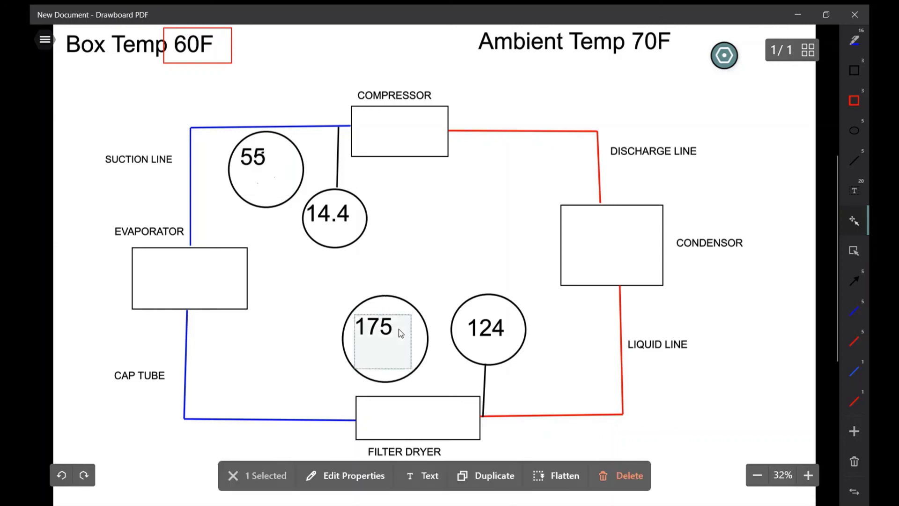
pyautogui.click(400, 333)
pyautogui.press('Right')
pyautogui.press('Right')
pyautogui.press('Right')
pyautogui.press('BackSpace')
pyautogui.press('BackSpace')
pyautogui.press('BackSpace')
pyautogui.write('90')
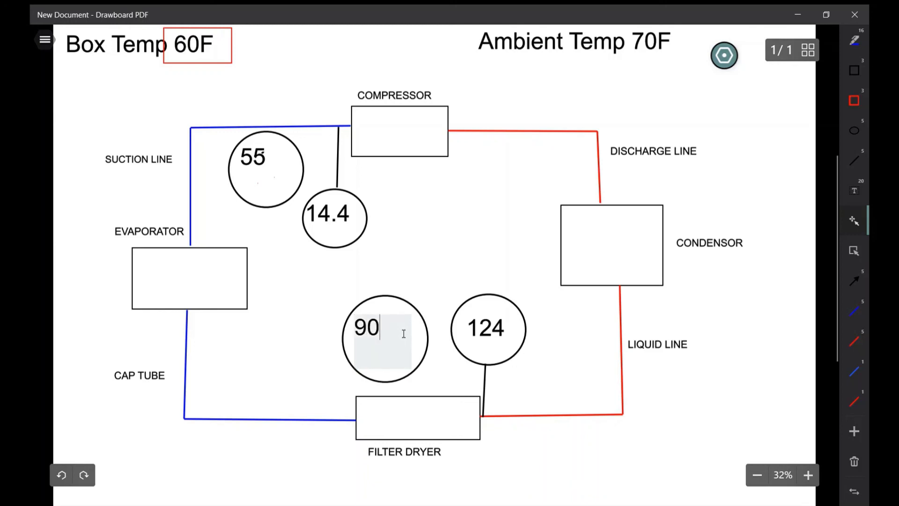
pyautogui.click(86, 376)
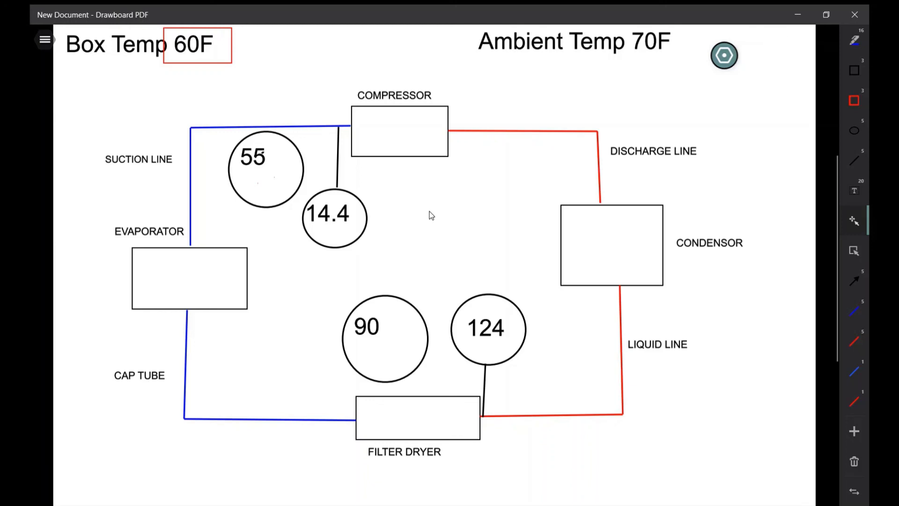
# With the black pen, draw an arrow down at the suction line left of the compressor.
pyautogui.click(852, 283)
pyautogui.moveTo(292, 84)
pyautogui.mouseDown()
pyautogui.moveTo(316, 117)
pyautogui.moveTo(306, 110)
pyautogui.mouseUp()
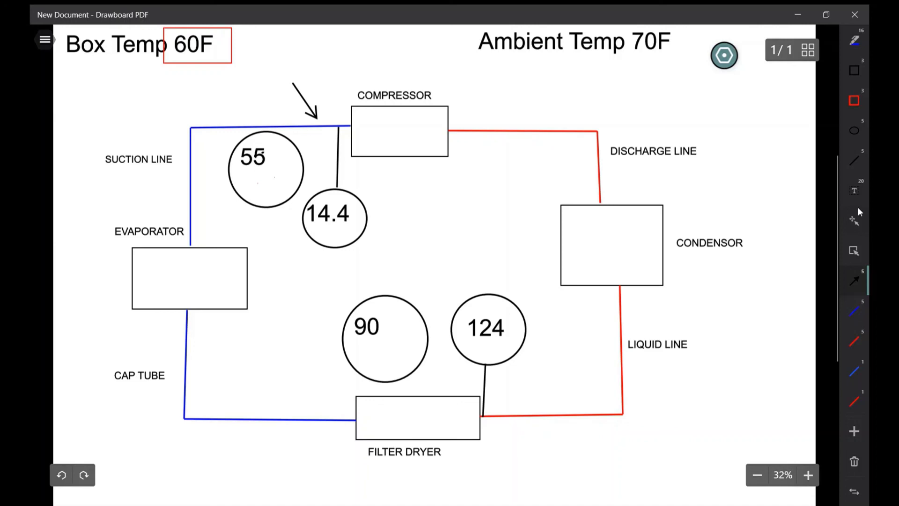
# Replace the 55 suction gauge reading beside the compressor with 70.
pyautogui.click(851, 222)
pyautogui.doubleClick(258, 156)
pyautogui.write('.')
pyautogui.press('BackSpace')
pyautogui.press('BackSpace')
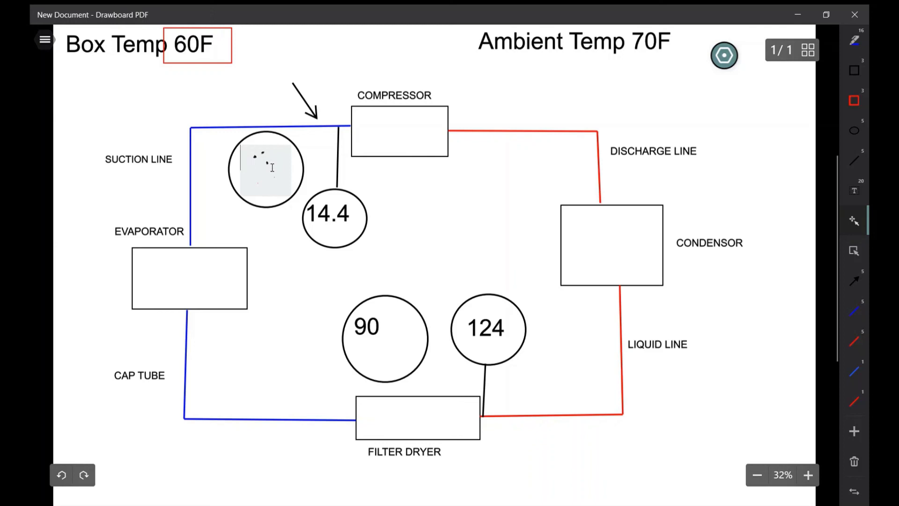
pyautogui.write('70')
pyautogui.click(287, 255)
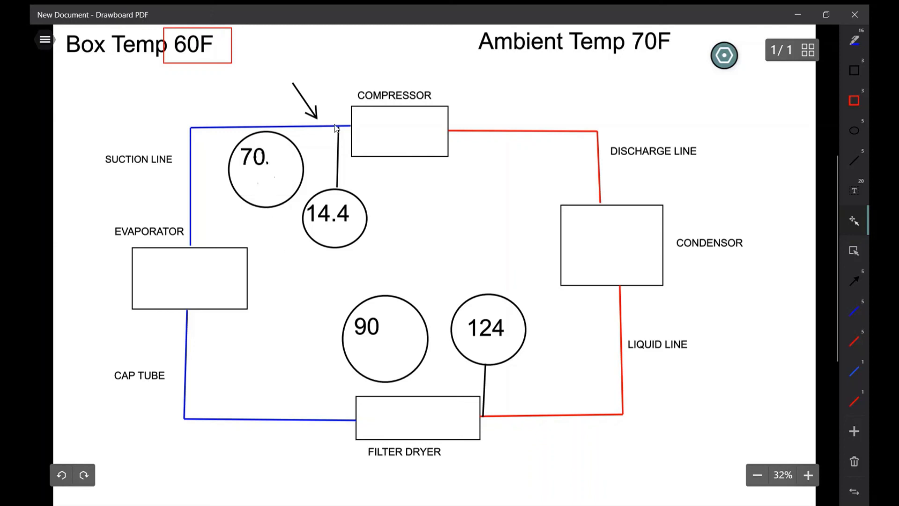